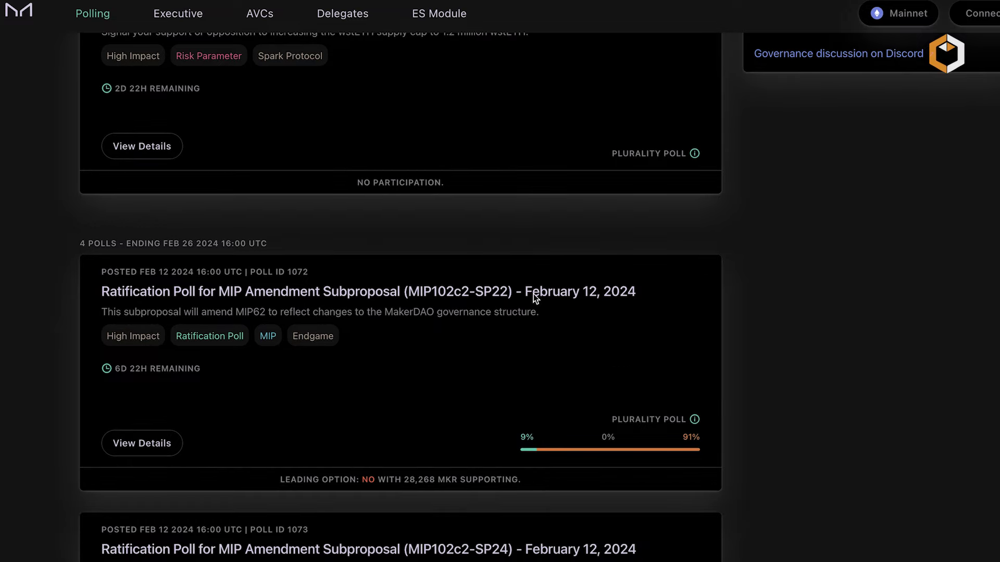
# Open the MIP102c2-SP22 ratification poll (Poll 1072) to view its vote breakdown and stats
pyautogui.click(533, 294)
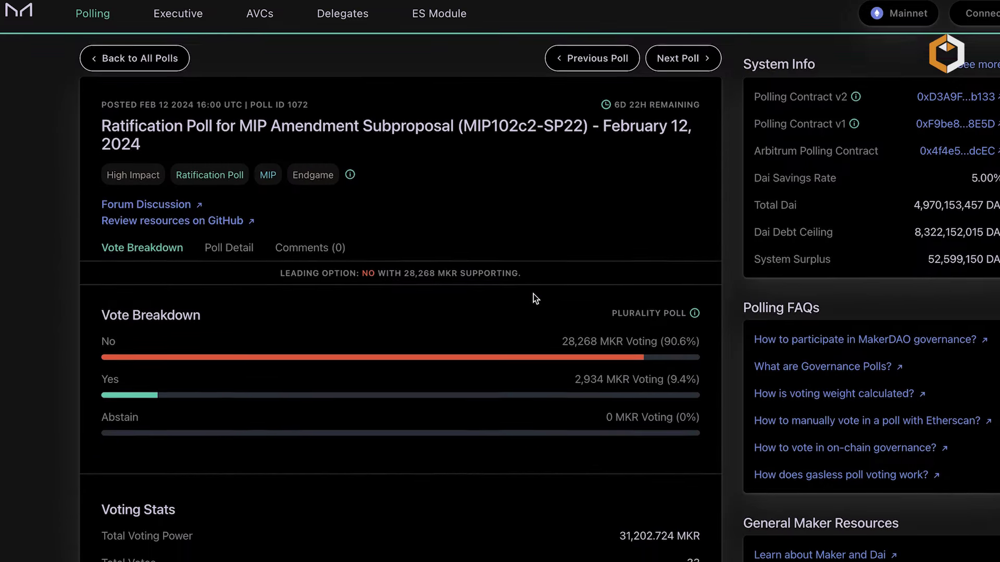
pyautogui.scroll(-3, 533, 293)
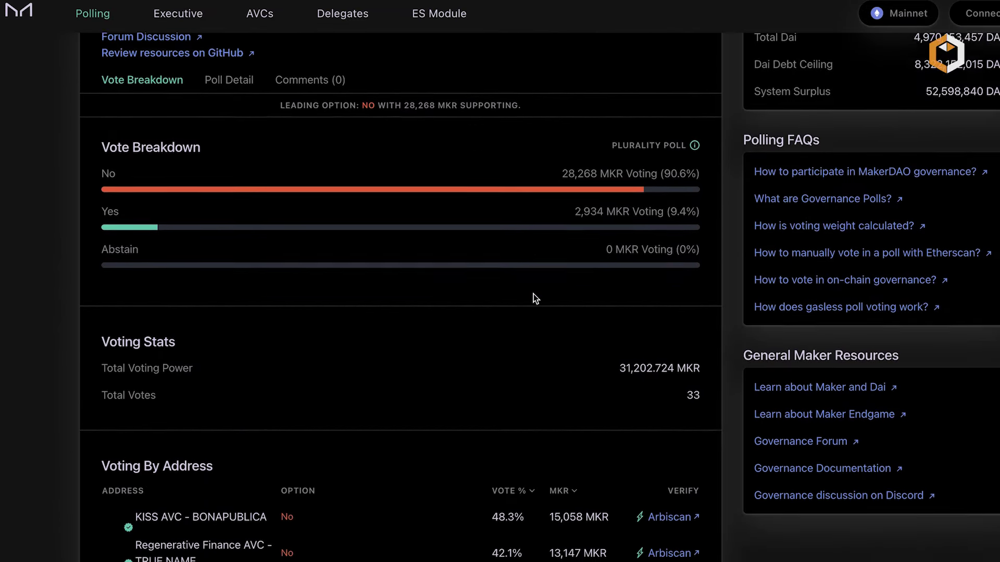